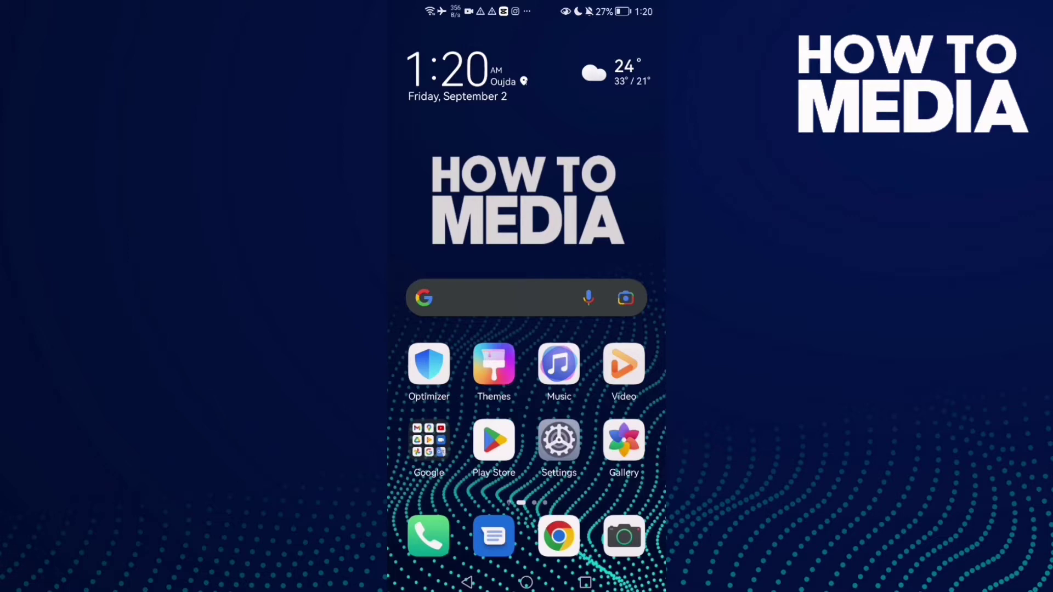
Launch Instagram Lite from the second home page and open your own profile
drag(625, 312, 461, 312)
click(428, 62)
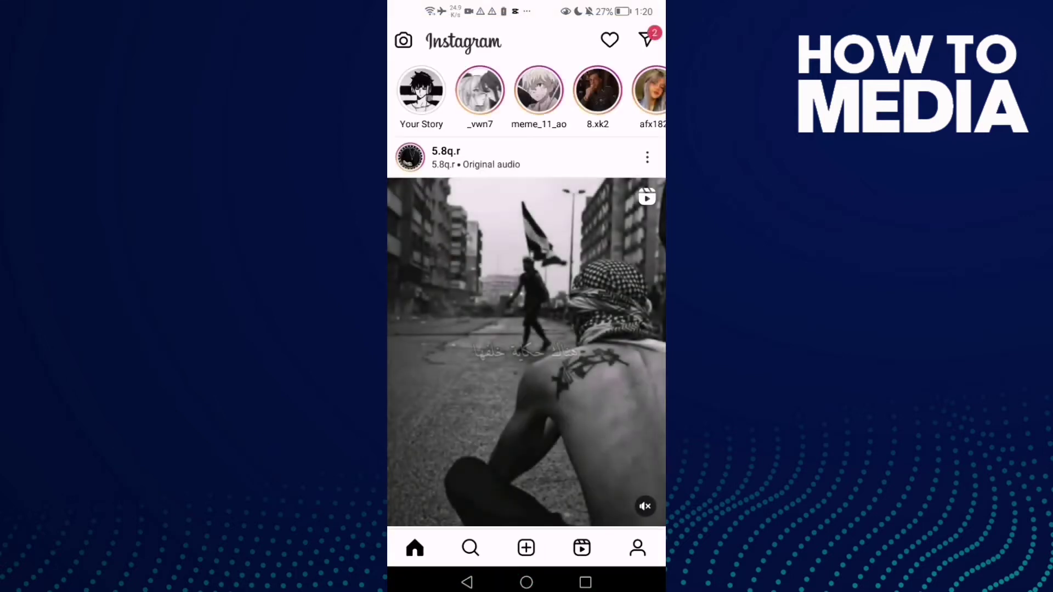
click(637, 547)
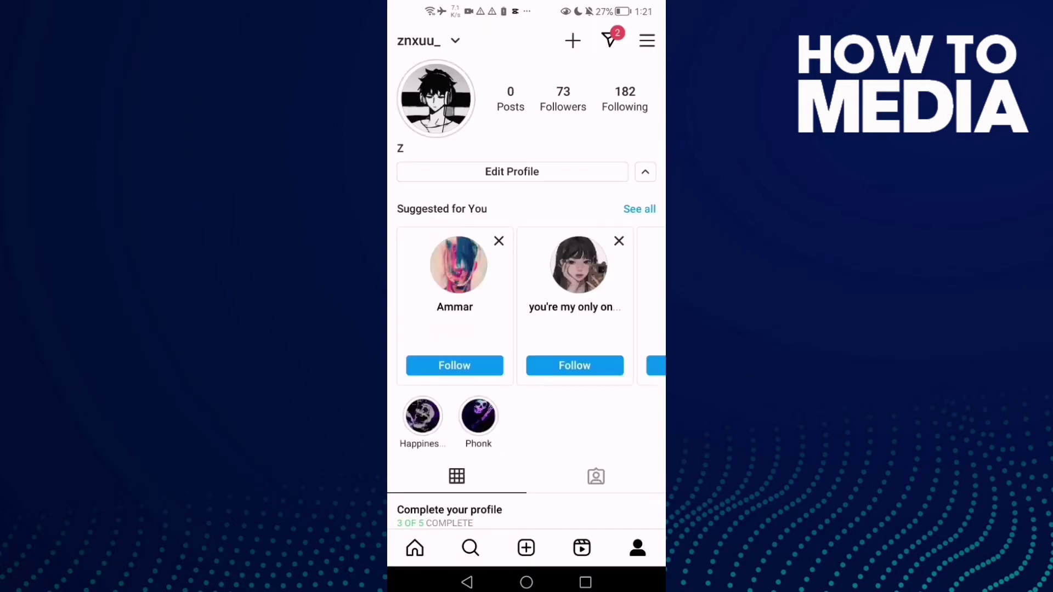
Open Privacy from Settings via the profile's hamburger menu
click(646, 40)
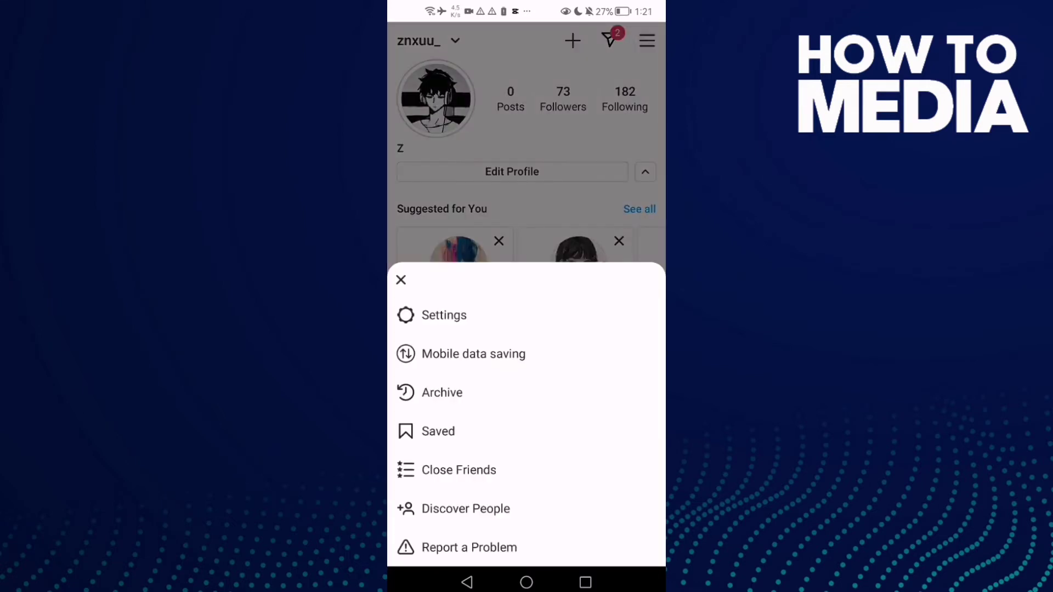
click(470, 315)
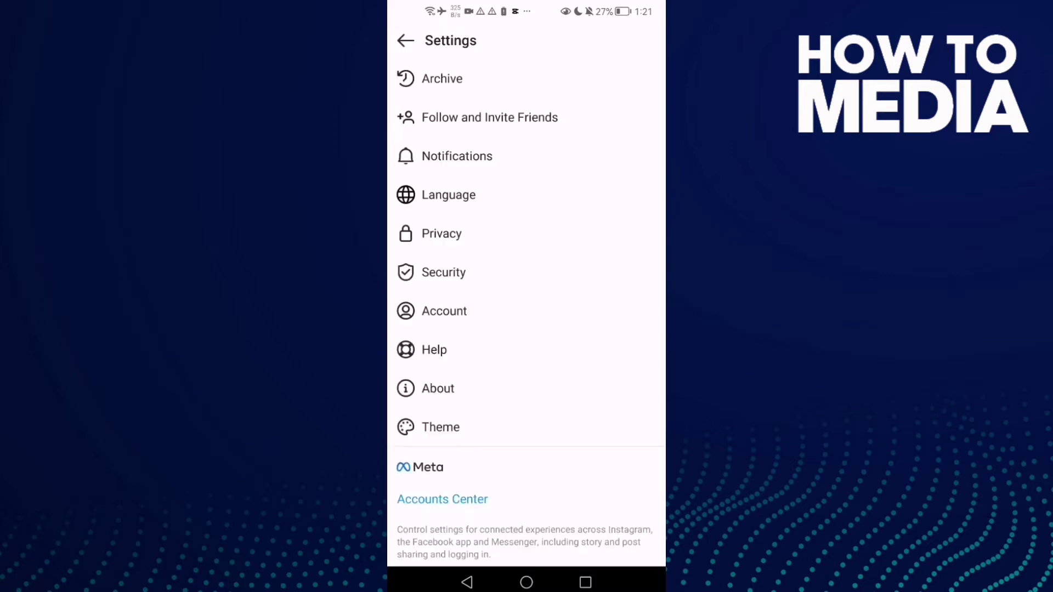
drag(493, 226, 551, 219)
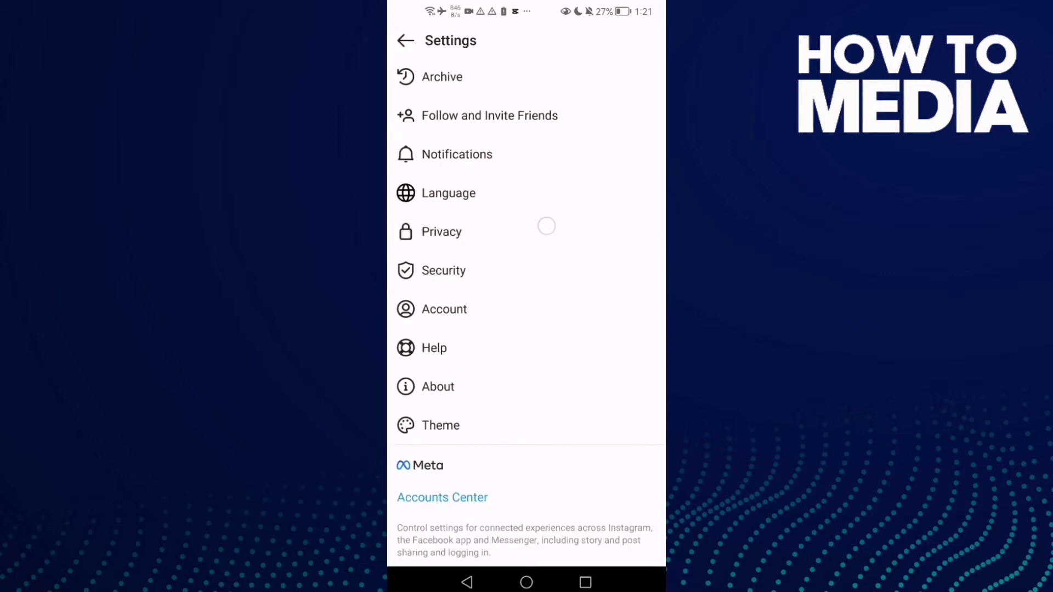
click(551, 218)
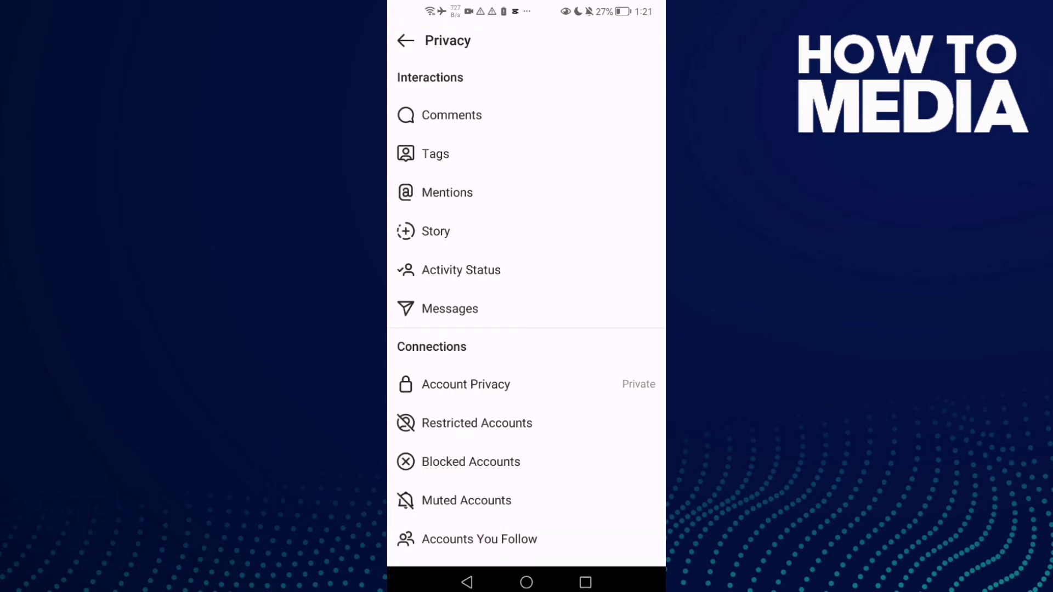
Check the Tags settings, including the Manually Approve Tags toggle, then go back
click(524, 151)
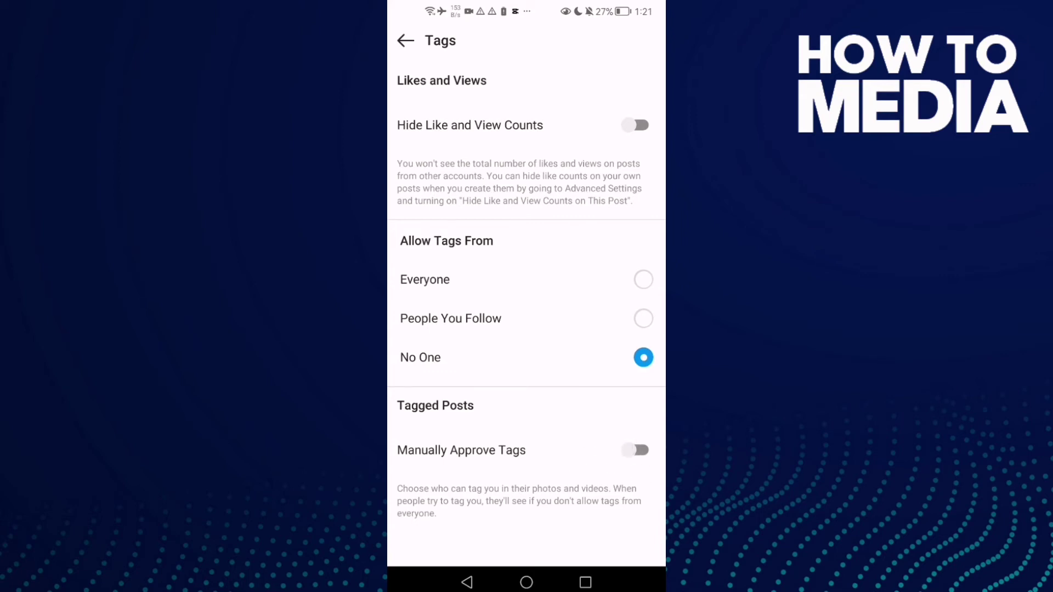
click(467, 583)
click(527, 583)
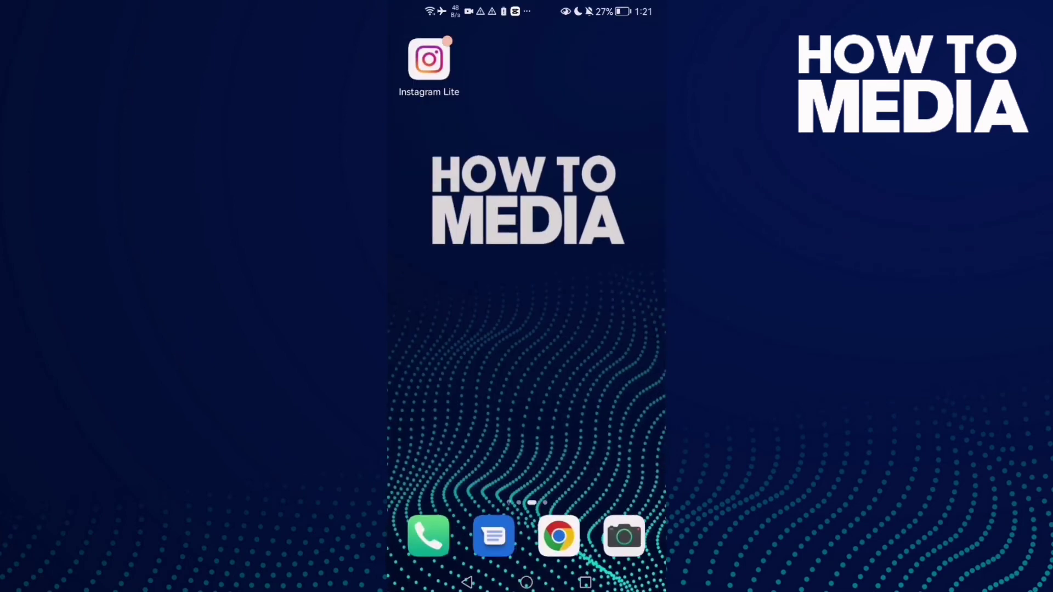